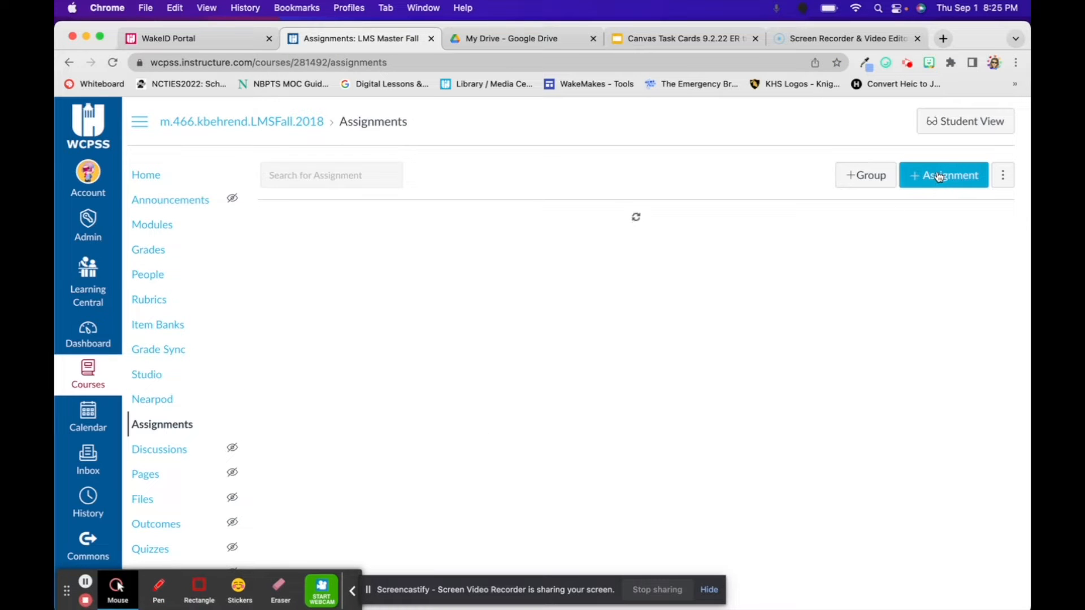
# Start a new assignment in the course and set its submission type to External Tool.
pyautogui.click(940, 176)
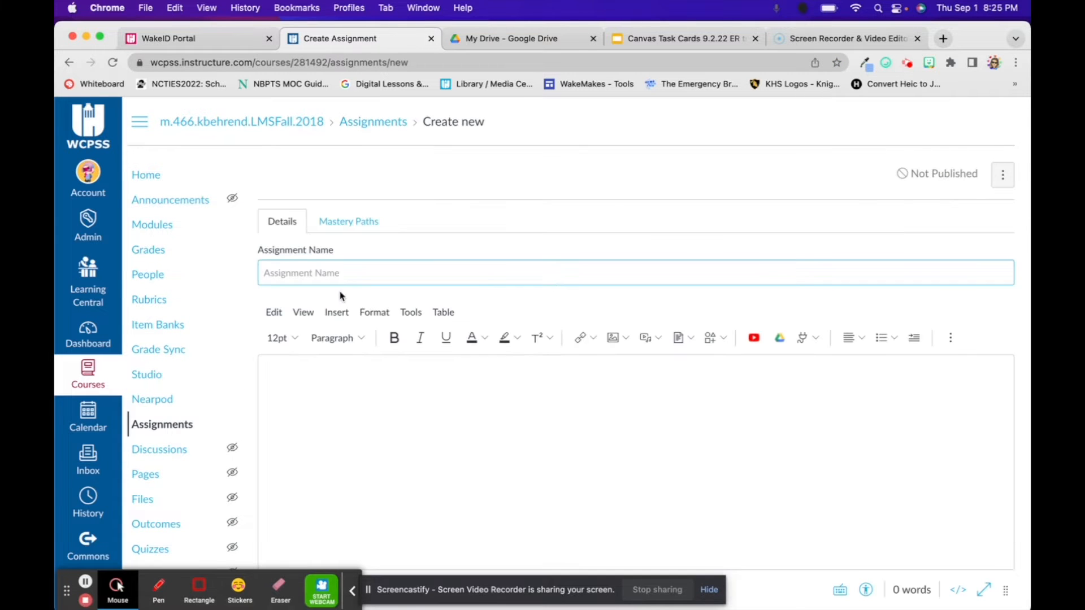
pyautogui.click(352, 408)
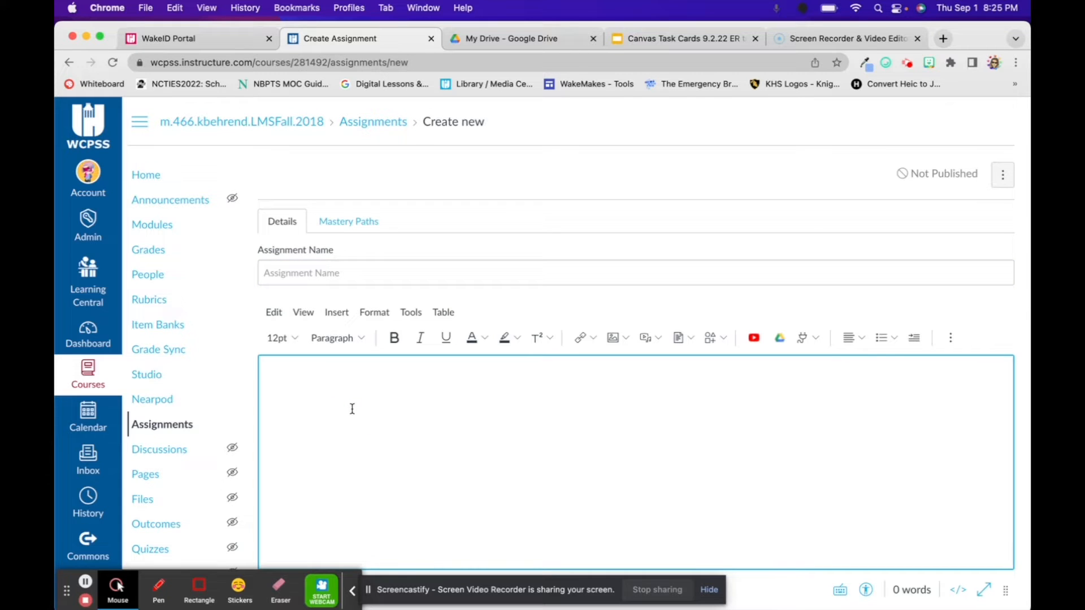
pyautogui.scroll(-3, 518, 422)
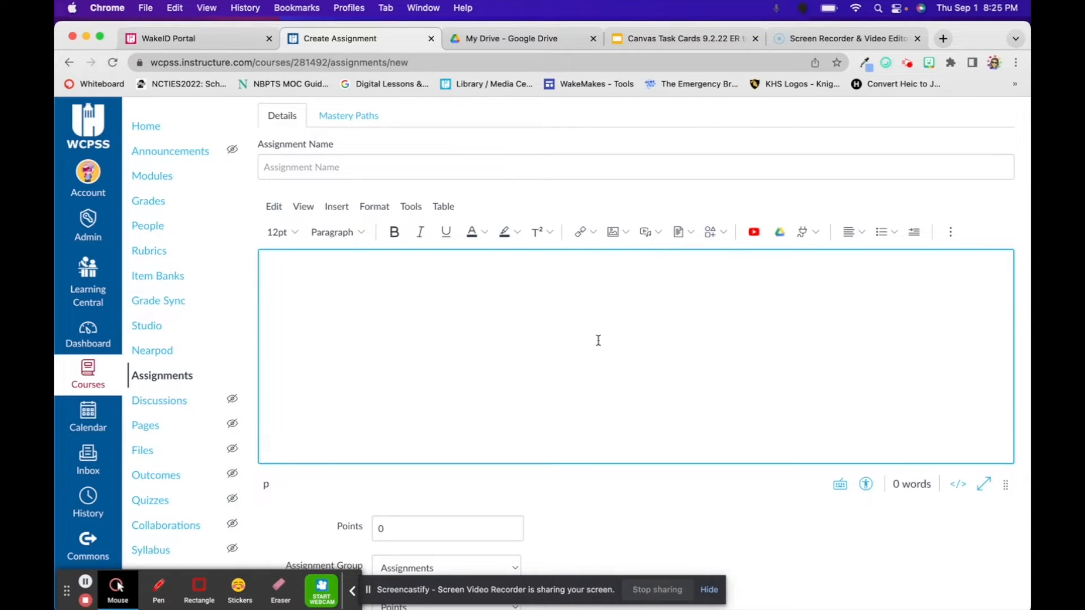
pyautogui.scroll(-3, 632, 315)
pyautogui.scroll(-5, 412, 373)
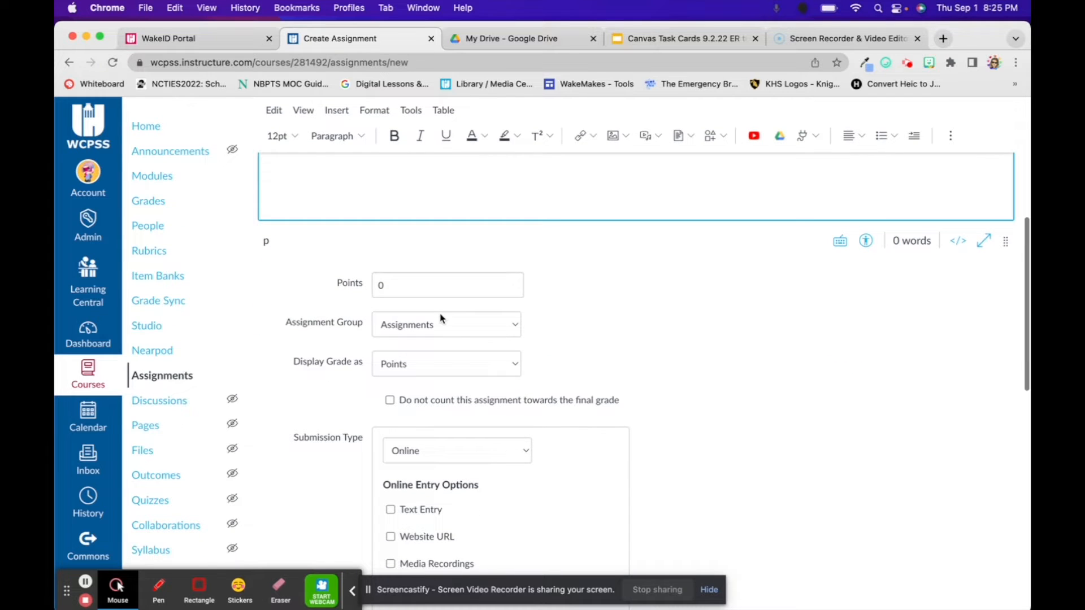
pyautogui.scroll(-5, 622, 365)
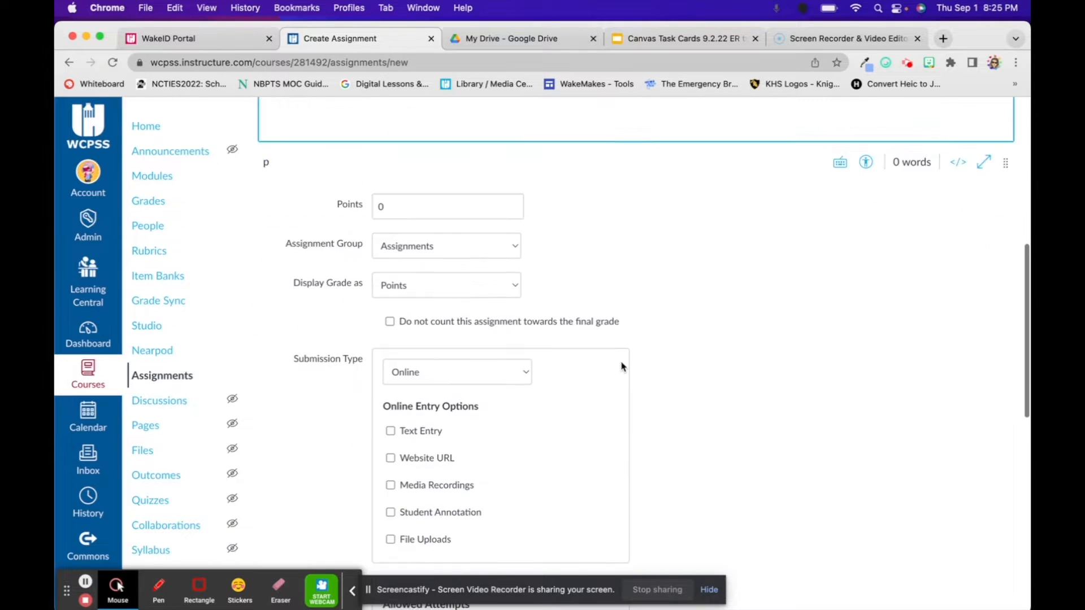
pyautogui.scroll(-1, 621, 366)
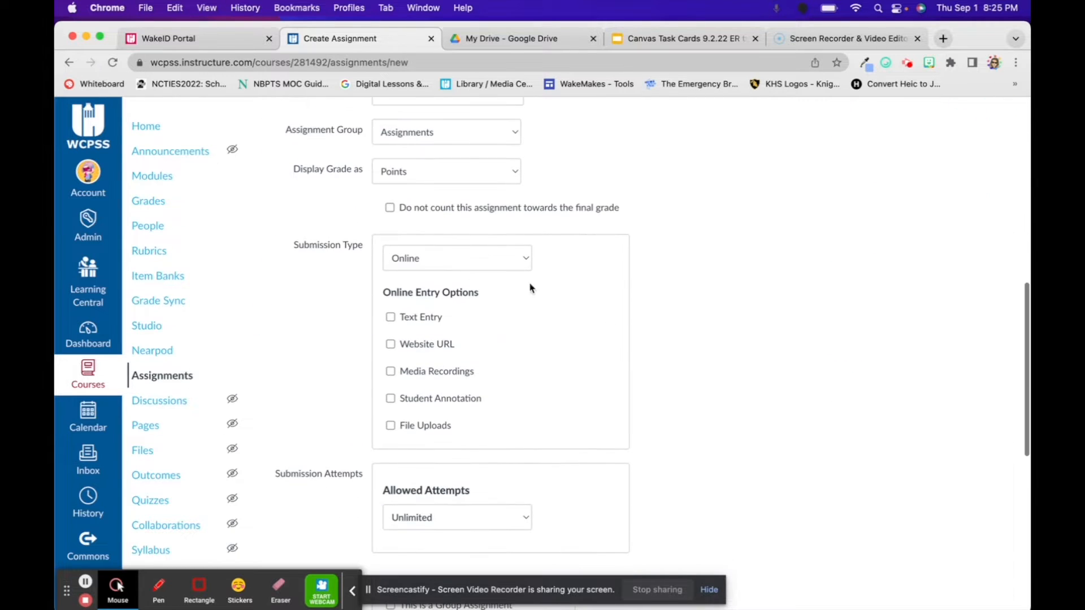
pyautogui.click(485, 263)
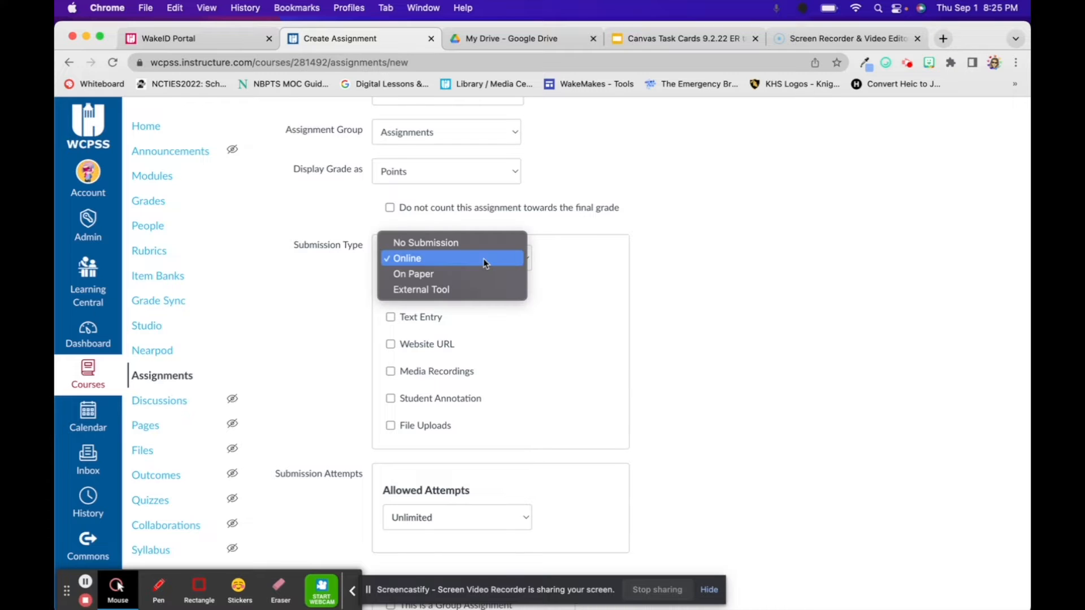
pyautogui.click(434, 290)
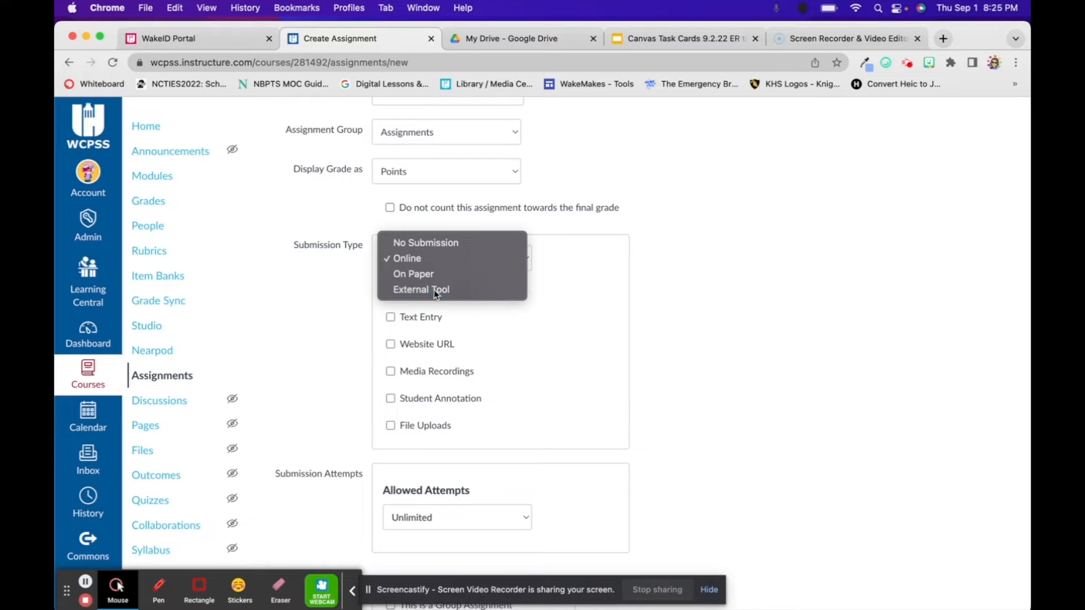
# Find and choose Google Assignments (LTI 1.3) as the external tool, continuing with the school staff account.
pyautogui.click(601, 342)
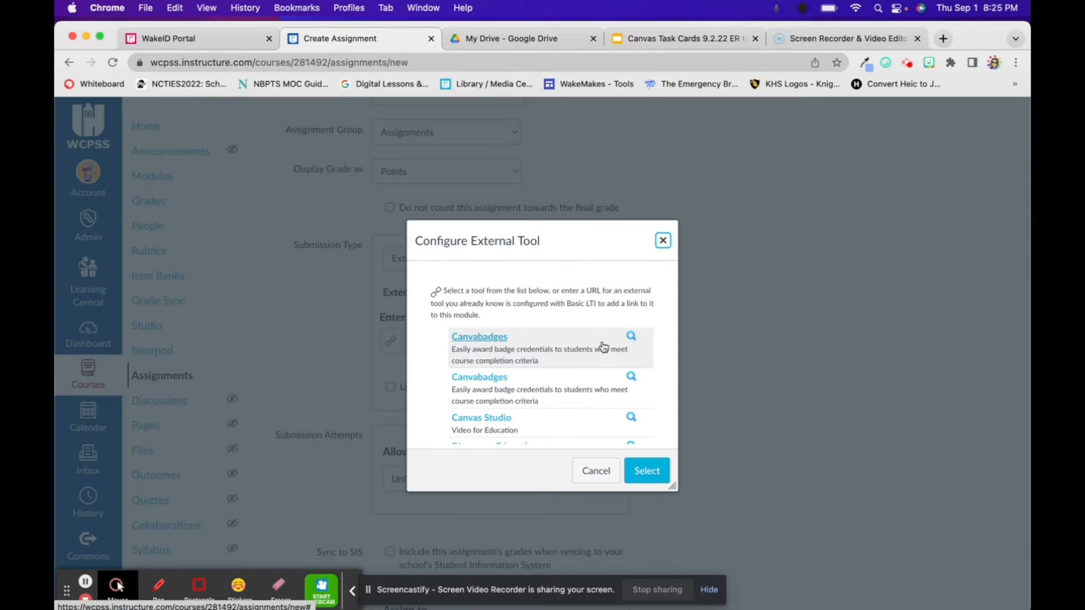
pyautogui.scroll(-3, 511, 364)
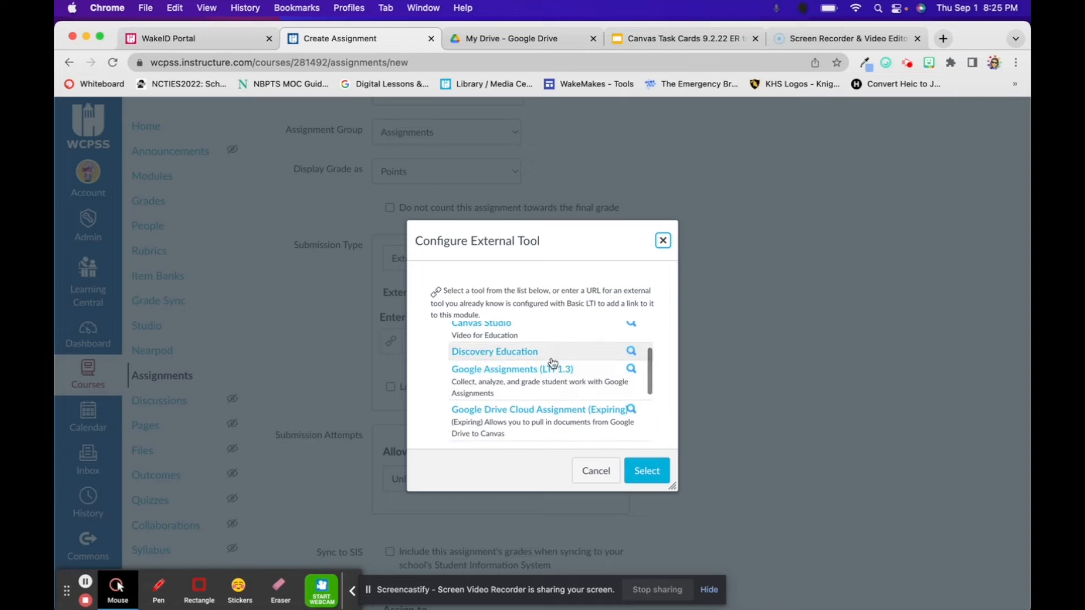
pyautogui.click(497, 370)
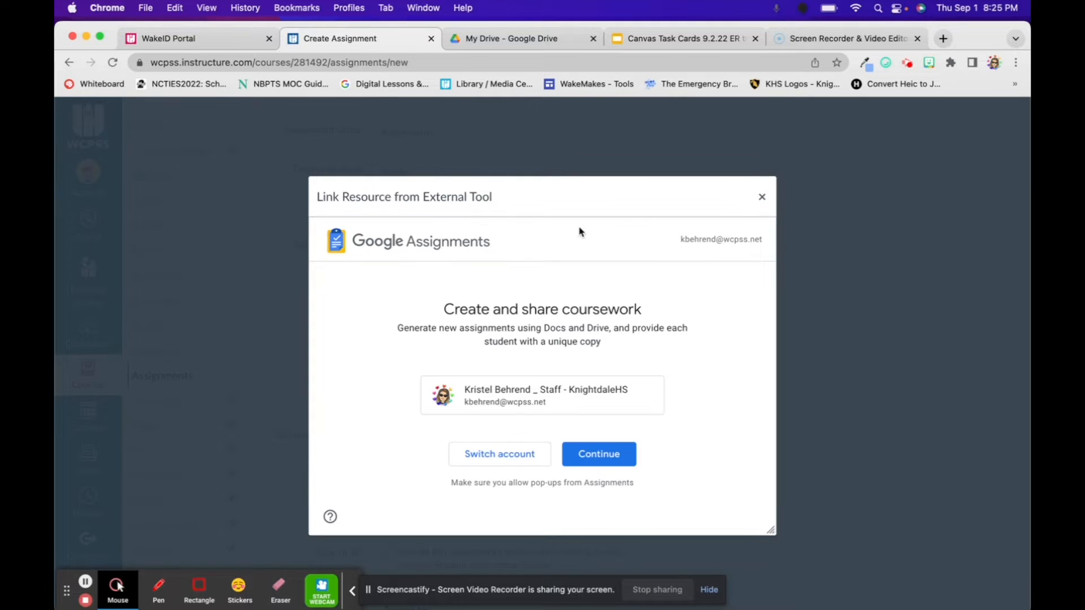
pyautogui.click(596, 457)
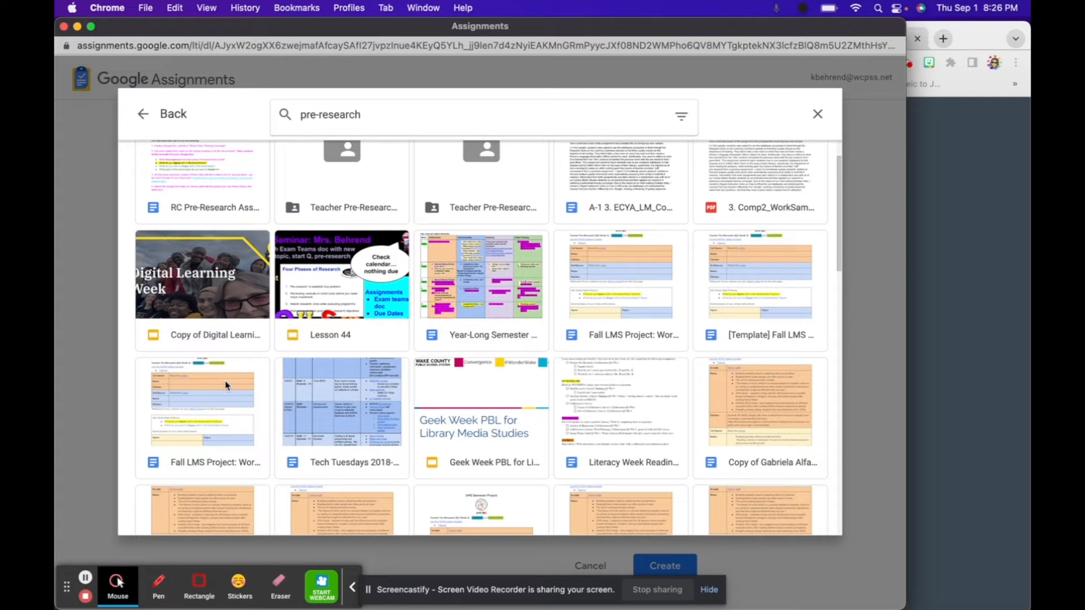
# Attach the Fall LMS Project: Works Cited adapted document from the pre-research search results.
pyautogui.click(212, 424)
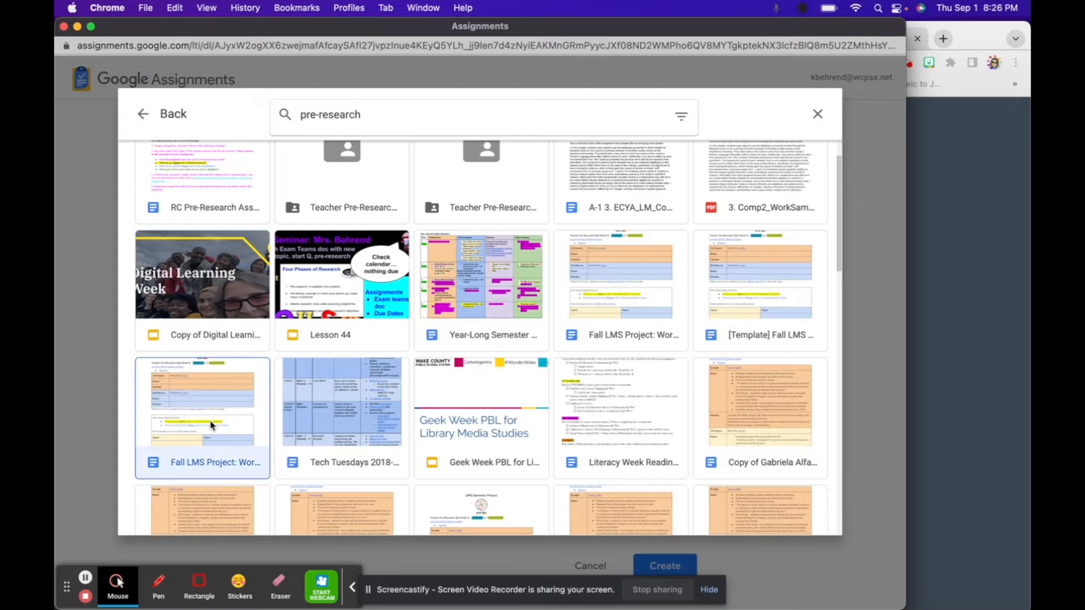
pyautogui.scroll(-3, 598, 439)
pyautogui.click(807, 518)
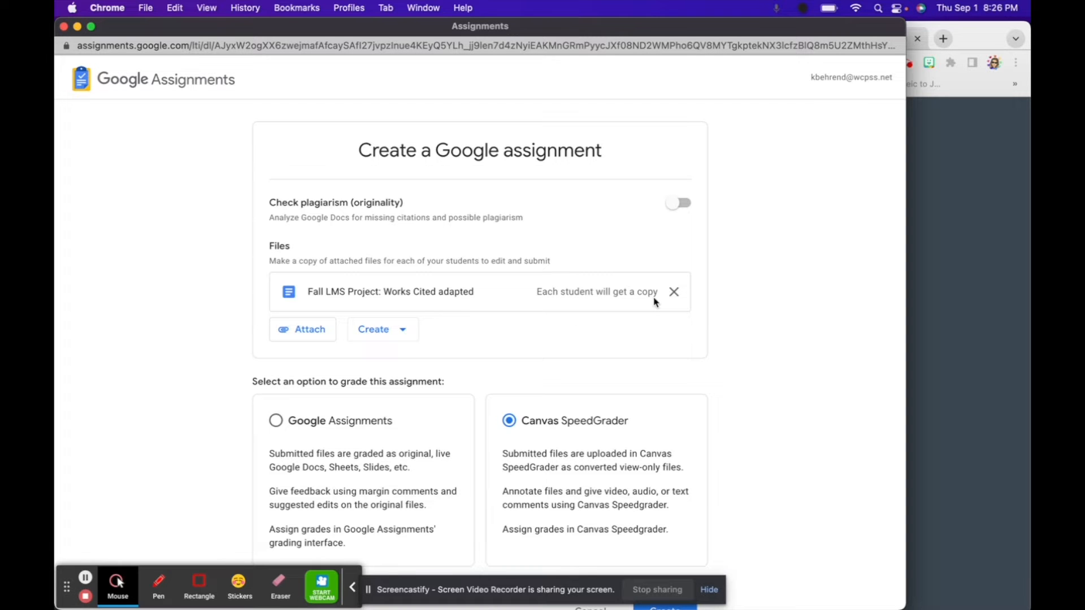
# Create the Google assignment with Canvas SpeedGrader as the grading option and link it as the assignment's external tool.
pyautogui.scroll(-2, 613, 333)
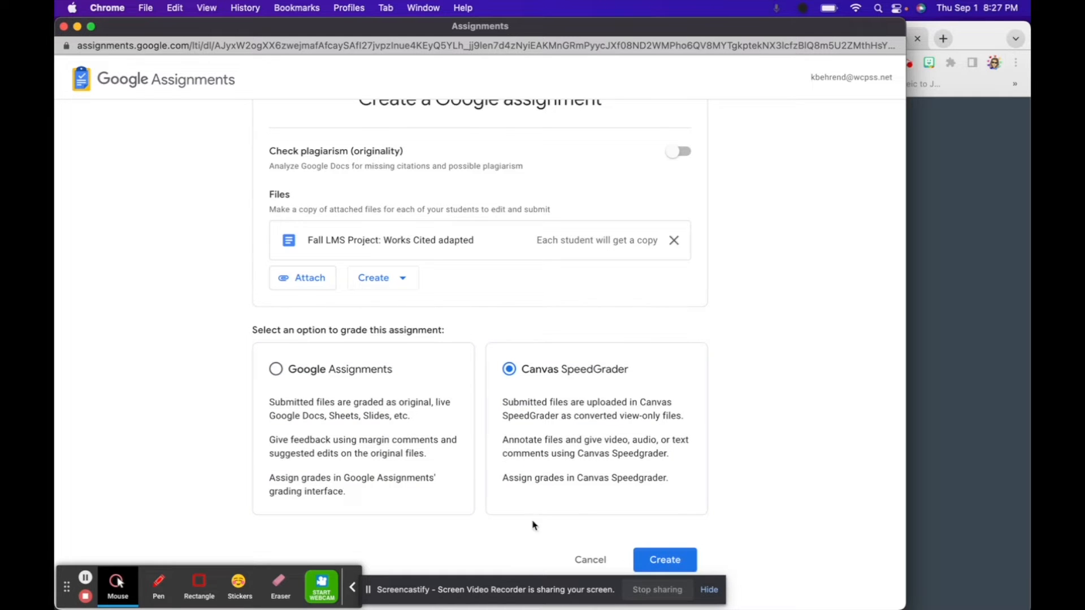
pyautogui.click(659, 558)
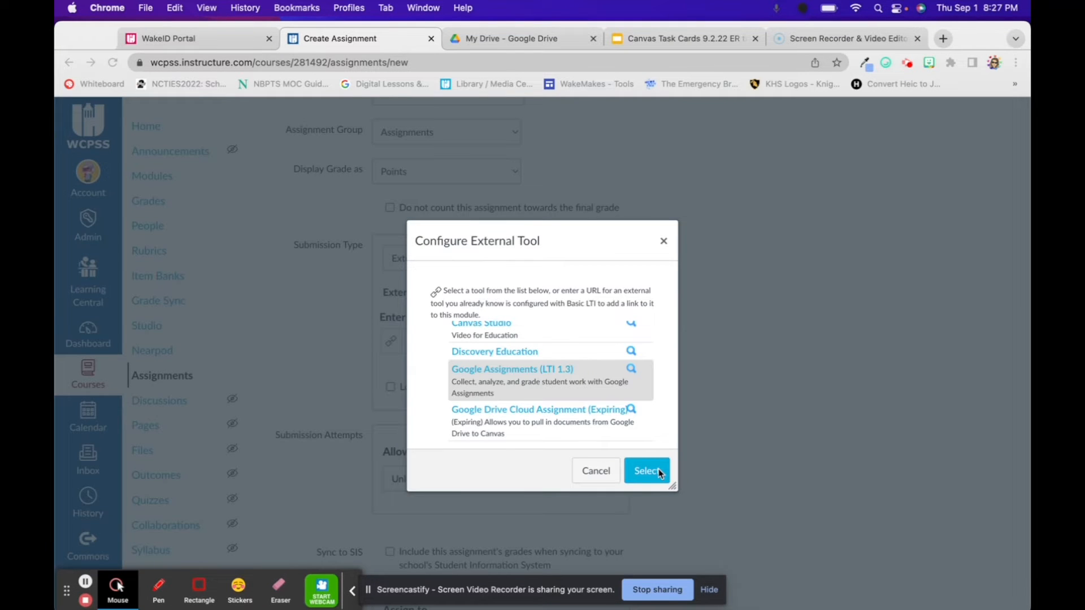
pyautogui.click(656, 477)
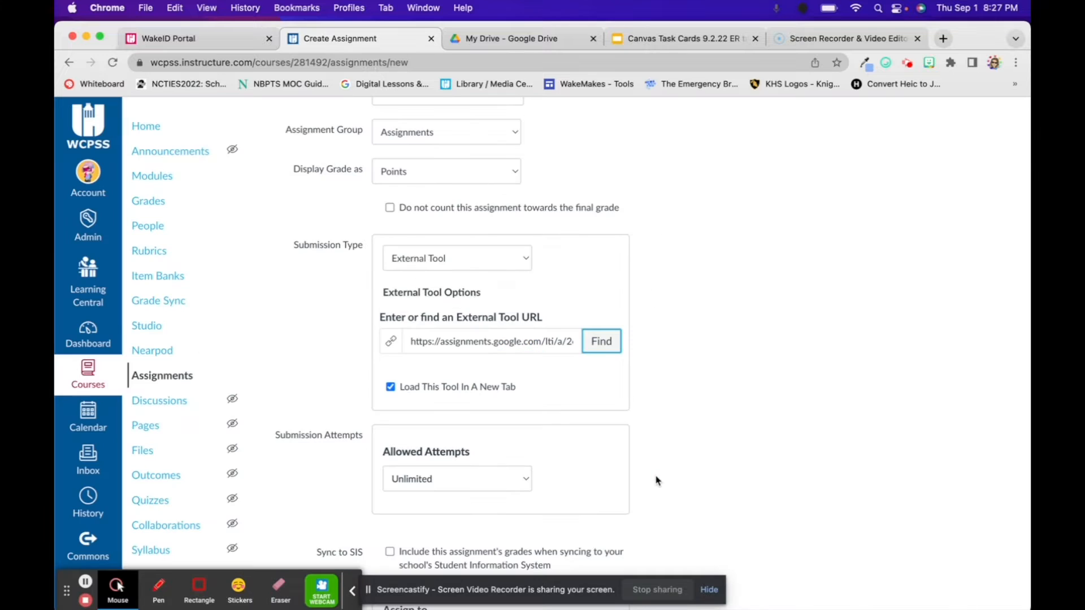
# Review the new assignment's points, external tool, allowed attempts, Assign to and due date settings.
pyautogui.scroll(-4, 669, 457)
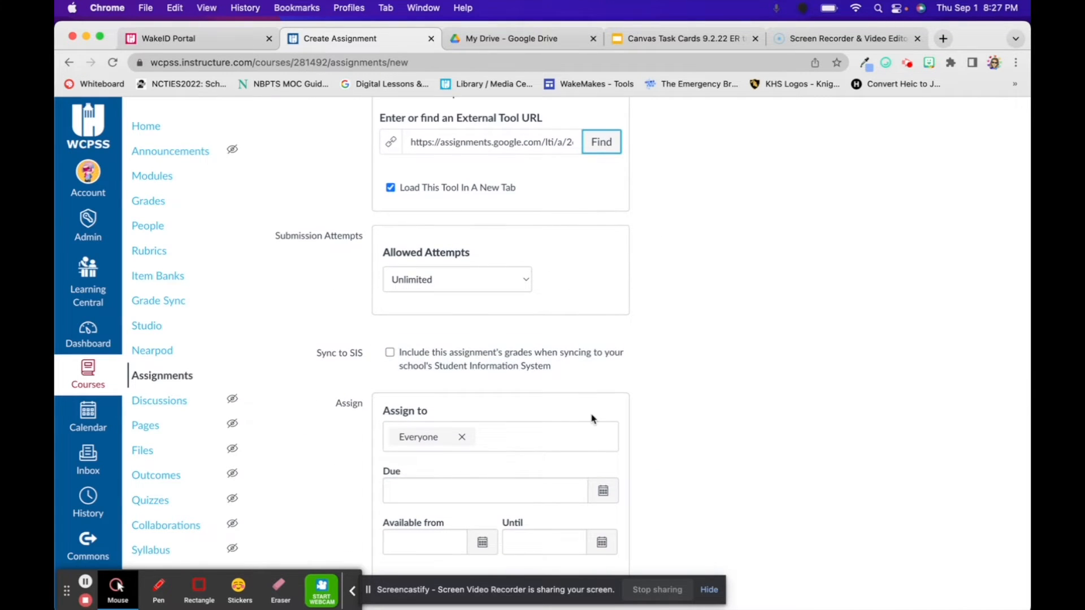
pyautogui.scroll(-2, 591, 416)
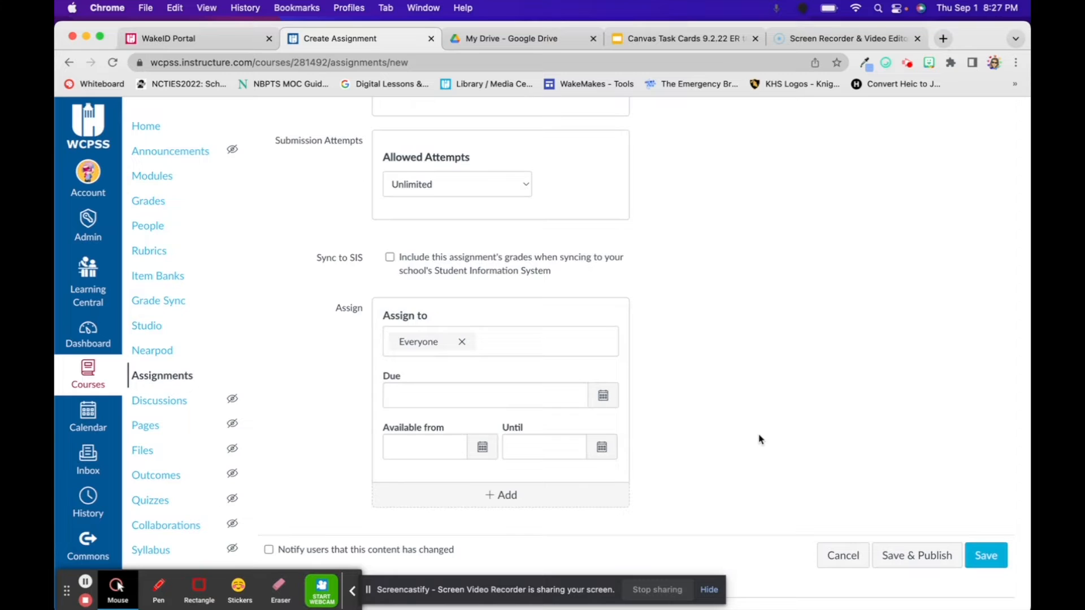
pyautogui.scroll(2, 760, 439)
pyautogui.scroll(2, 760, 439)
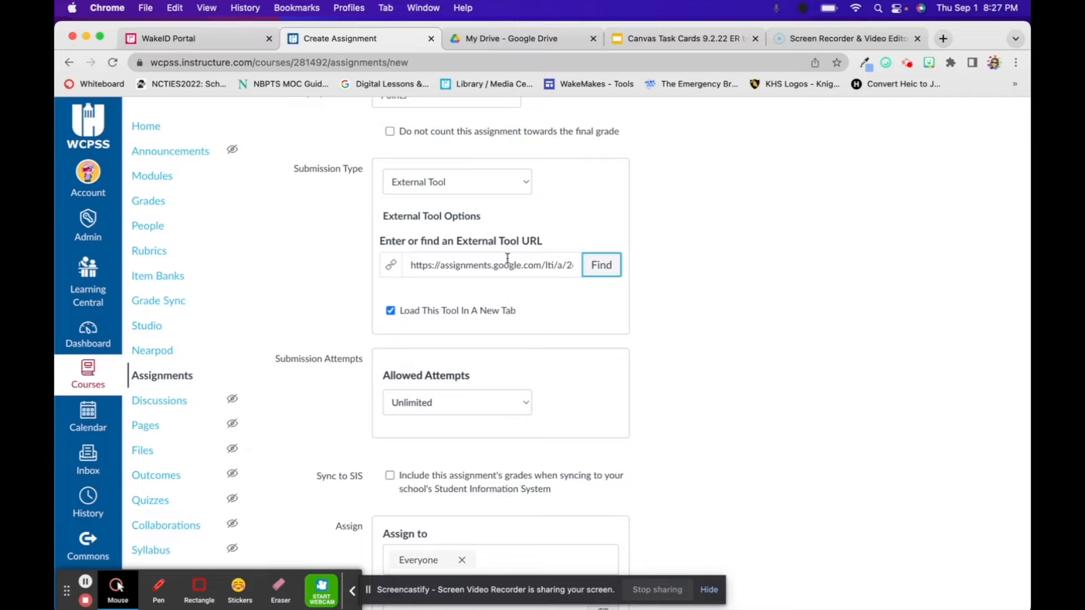
pyautogui.scroll(-3, 624, 373)
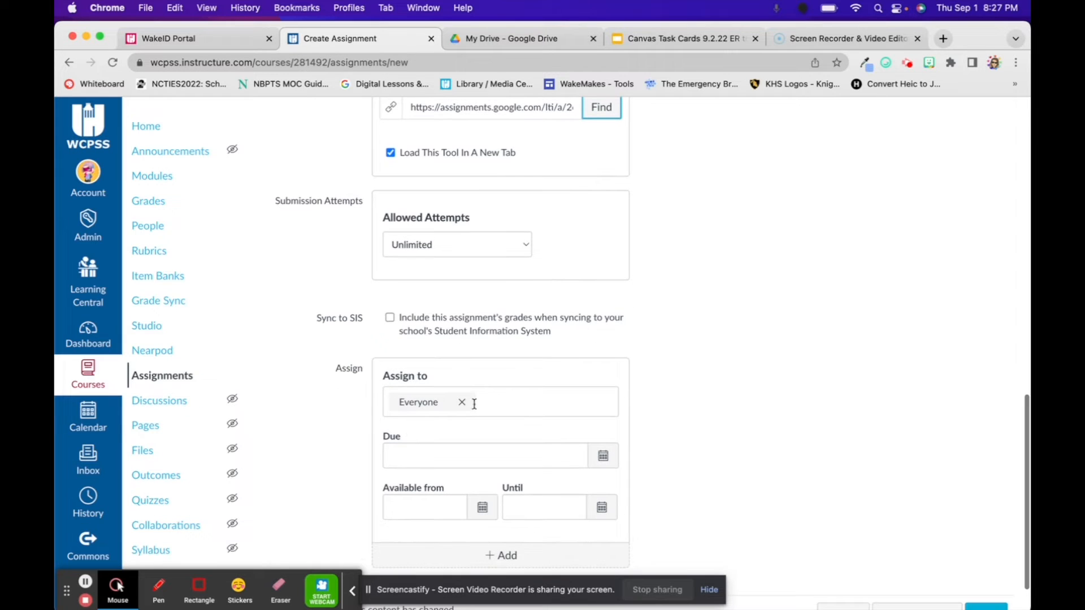
pyautogui.scroll(6, 507, 427)
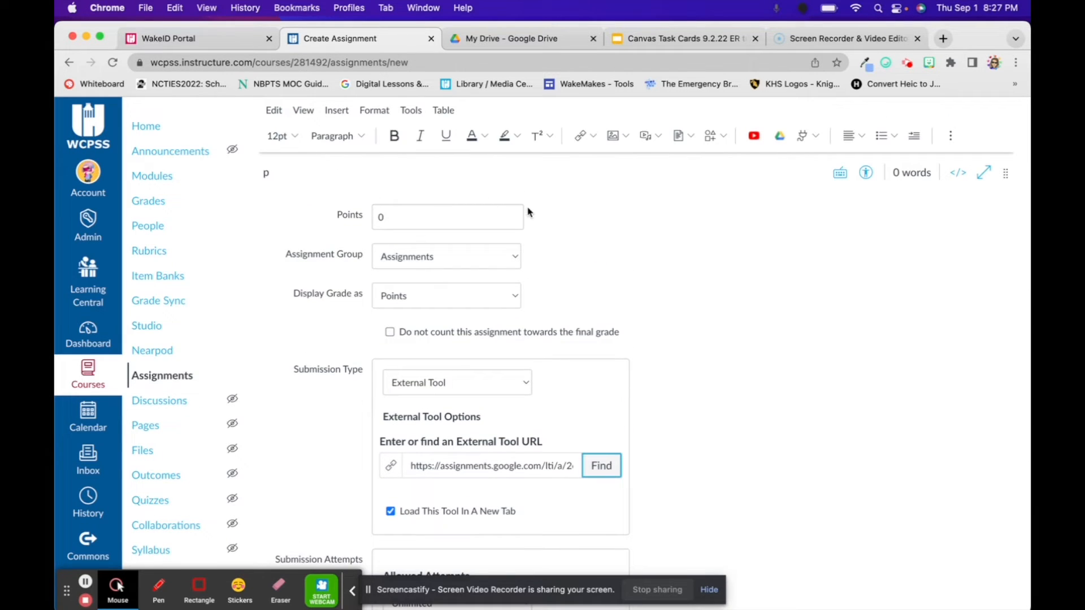
pyautogui.scroll(-2, 886, 357)
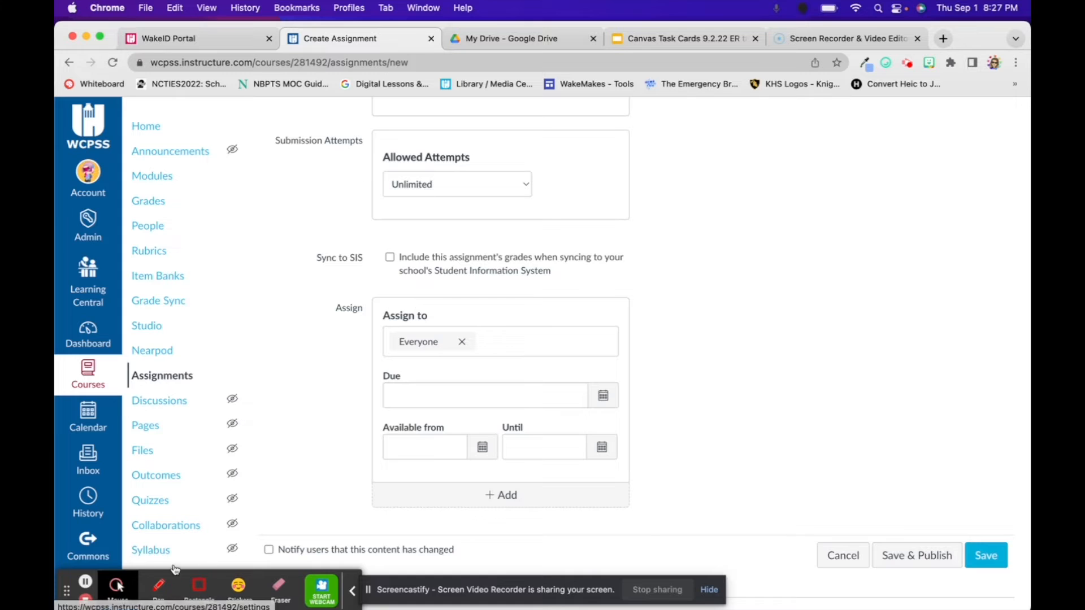
pyautogui.click(84, 582)
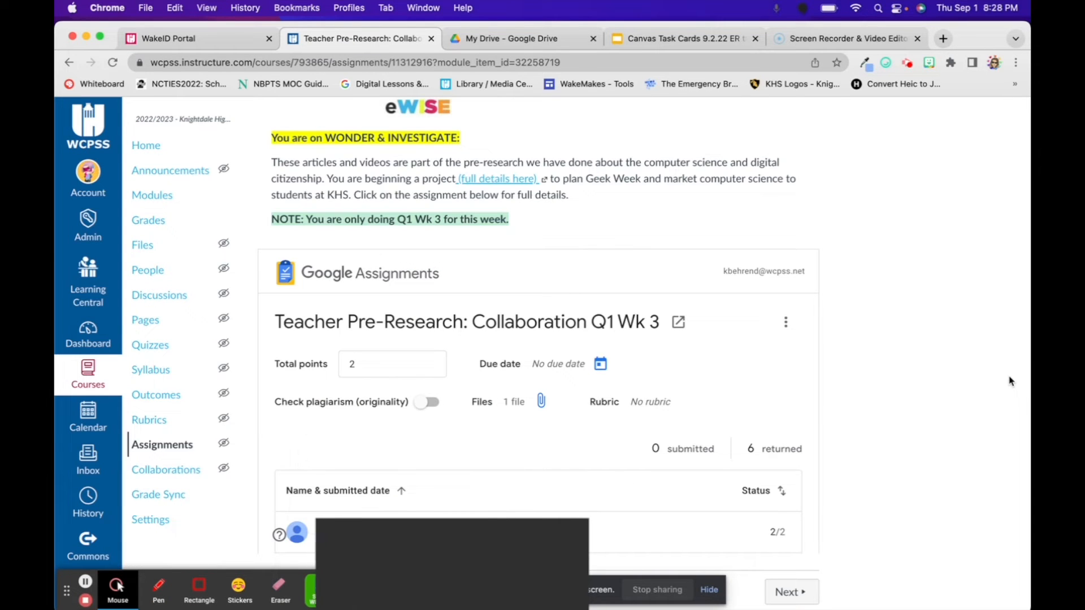
# Look over the Teacher Pre-Research: Collaboration Q1 Wk 3 assignment page and open its submissions in SpeedGrader.
pyautogui.scroll(4, 960, 260)
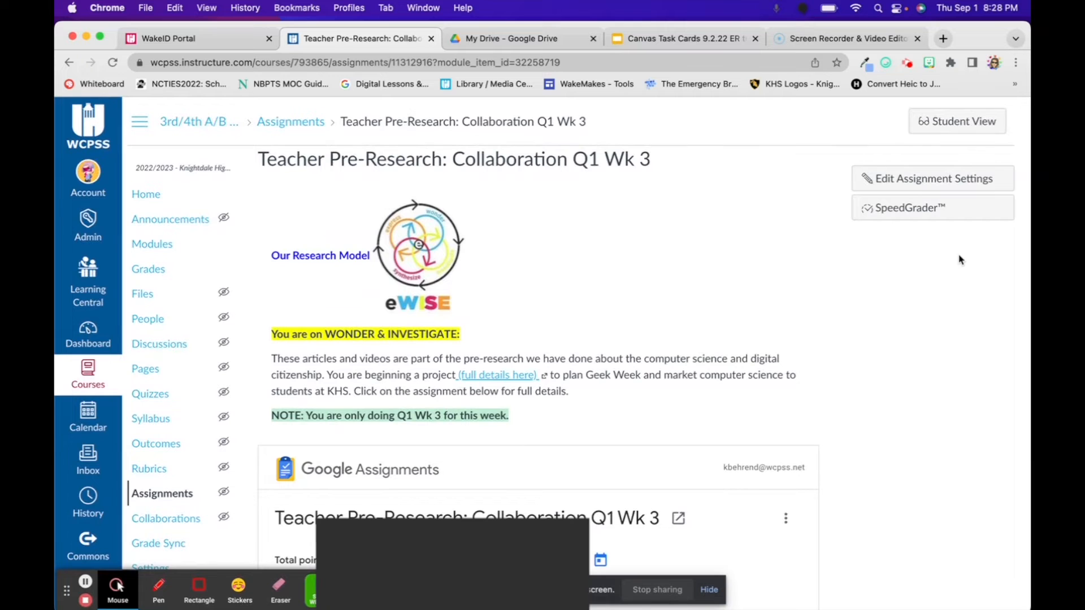
pyautogui.scroll(-3, 856, 309)
pyautogui.scroll(-1, 853, 308)
pyautogui.scroll(4, 854, 307)
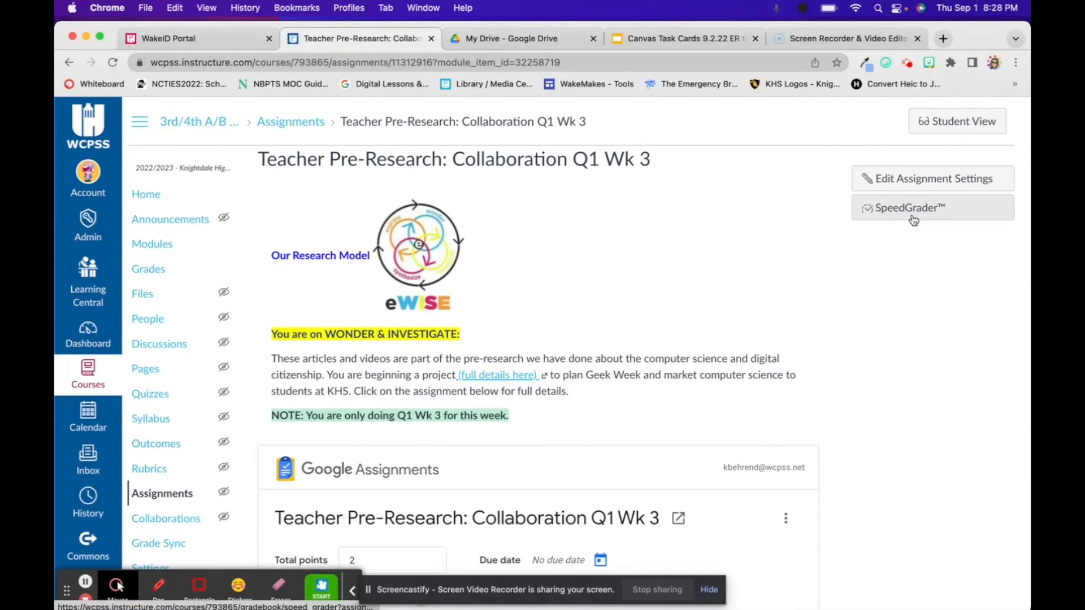
pyautogui.click(913, 220)
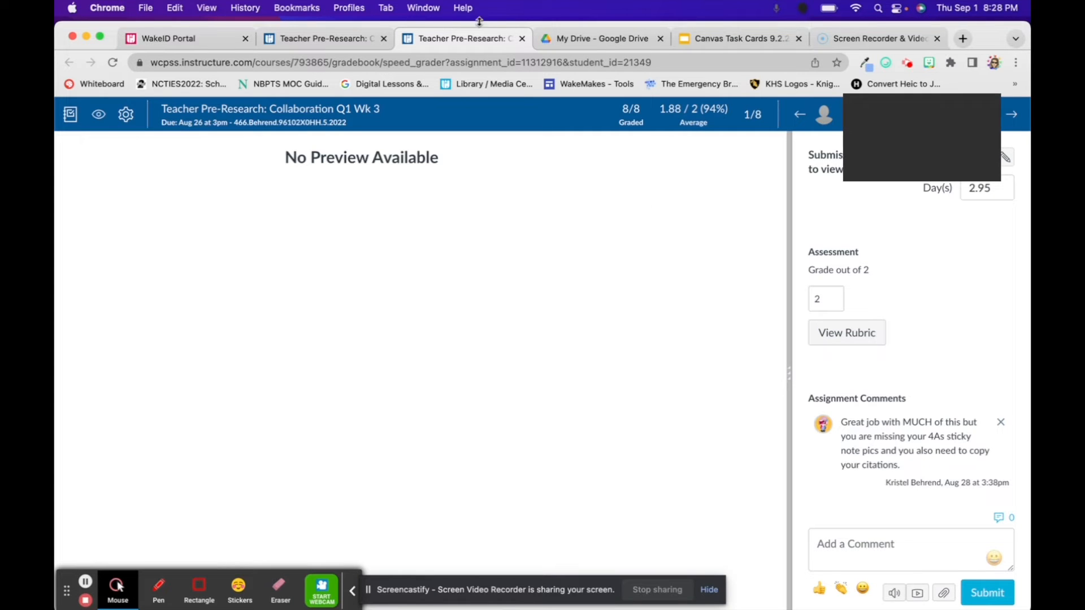
# Return to the assignment page, view a student's submission in Google Assignments and go to its overall feedback field.
pyautogui.click(319, 39)
pyautogui.scroll(-5, 589, 352)
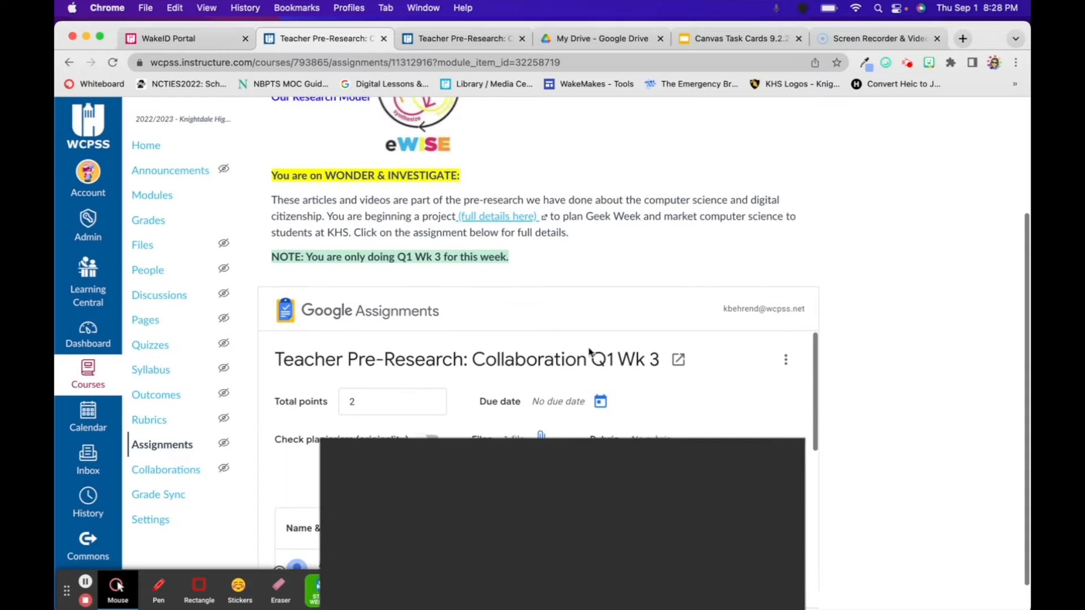
pyautogui.scroll(1, 589, 352)
pyautogui.scroll(-2, 876, 437)
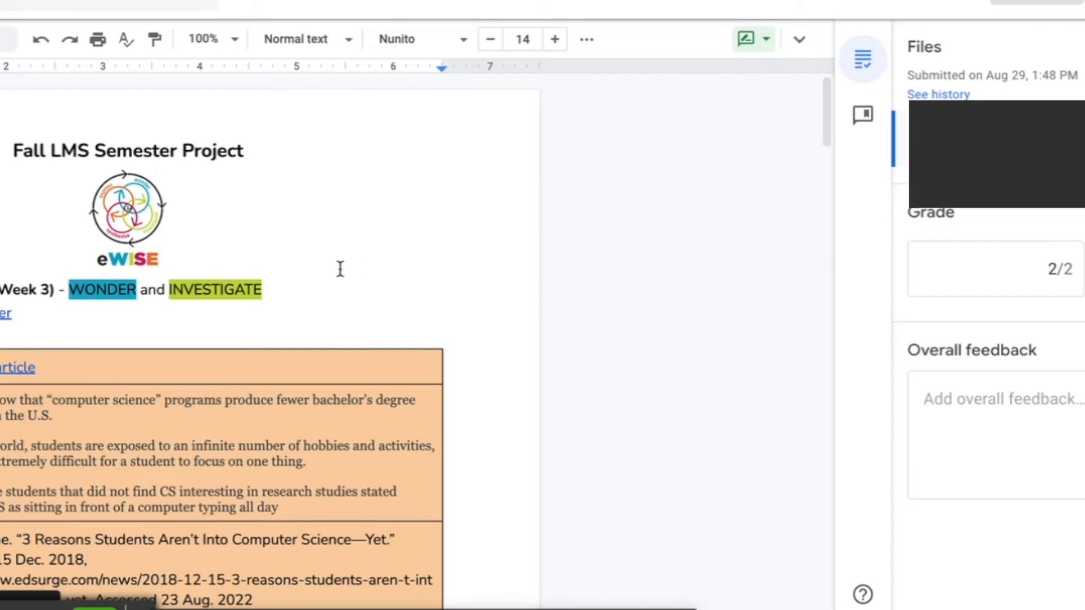
pyautogui.click(940, 399)
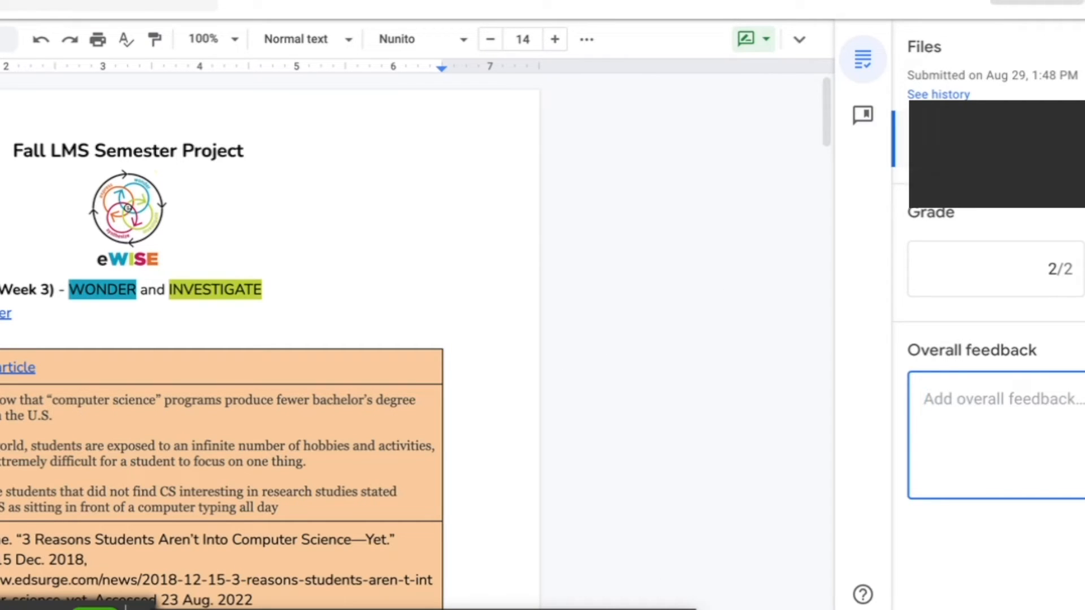
pyautogui.click(528, 494)
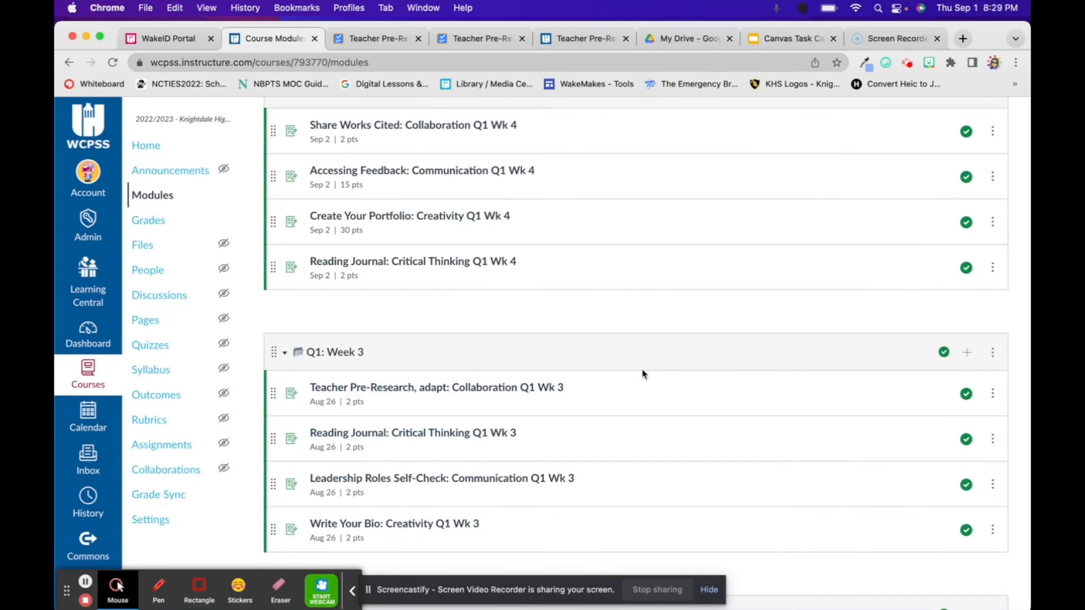
# Open Teacher Pre-Research, adapt: Collaboration Q1 Wk 3 from the Q1: Week 3 module and read a submission in SpeedGrader.
pyautogui.click(412, 390)
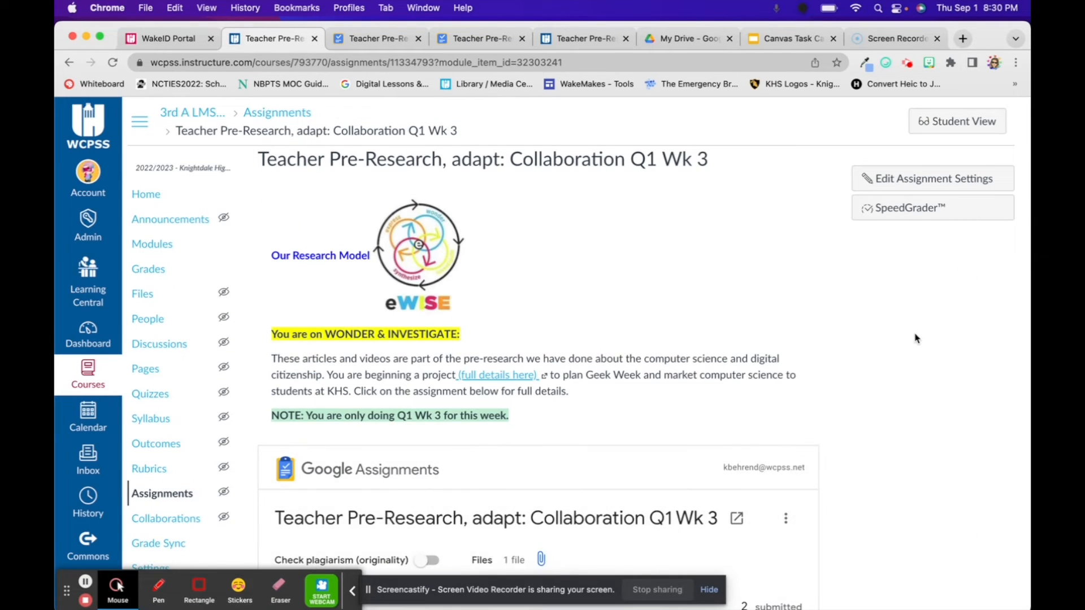
pyautogui.scroll(-5, 915, 337)
pyautogui.scroll(5, 915, 338)
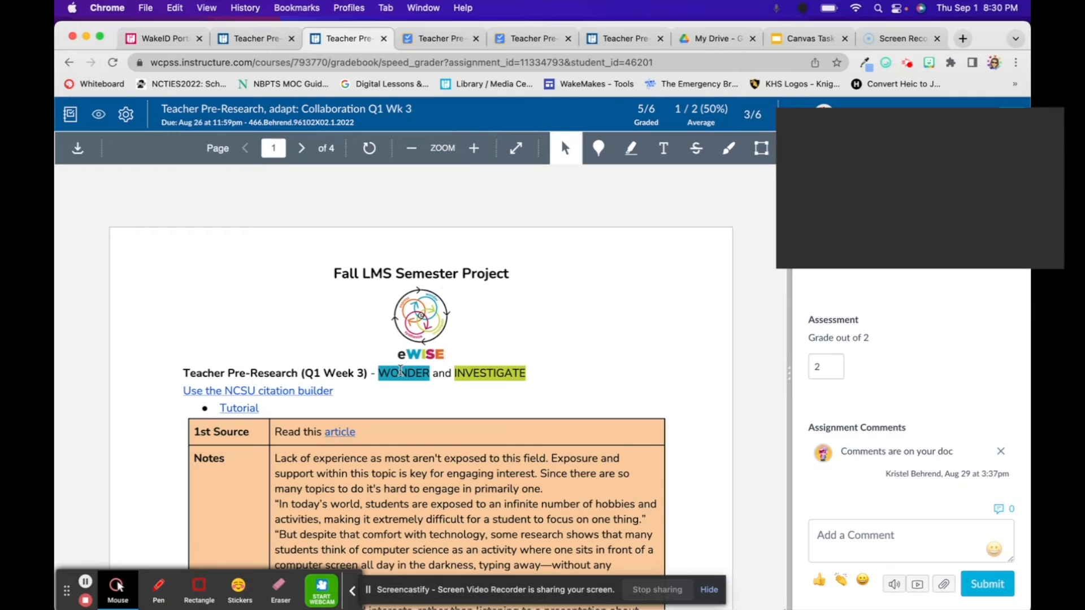
pyautogui.scroll(-3, 485, 462)
pyautogui.scroll(-5, 485, 462)
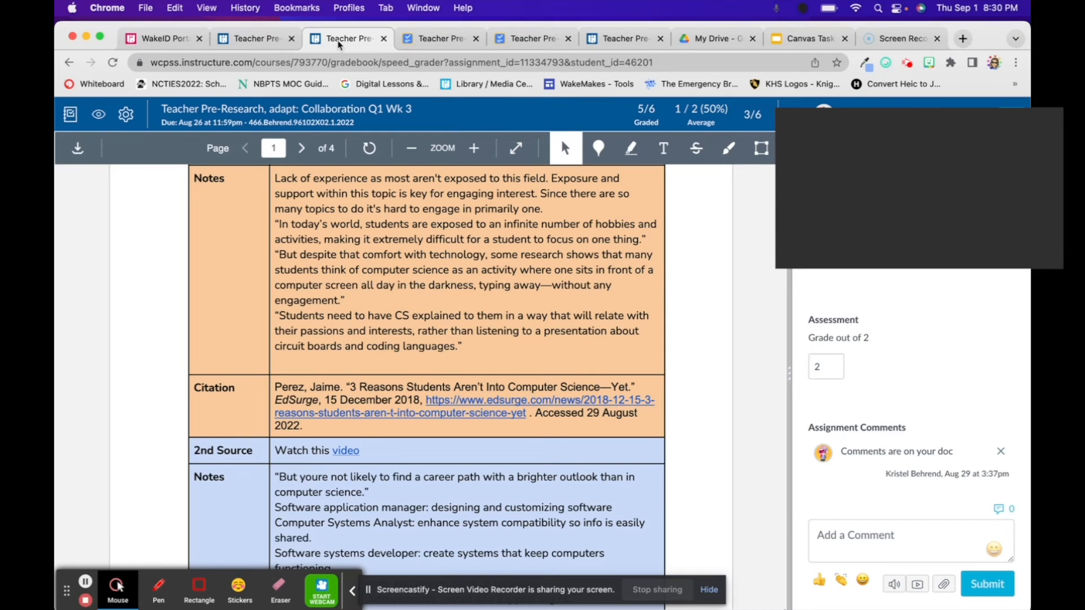
# Return to the adapted assignment's page and open a student's entry from the embedded Google Assignments list.
pyautogui.click(244, 40)
pyautogui.scroll(-5, 424, 320)
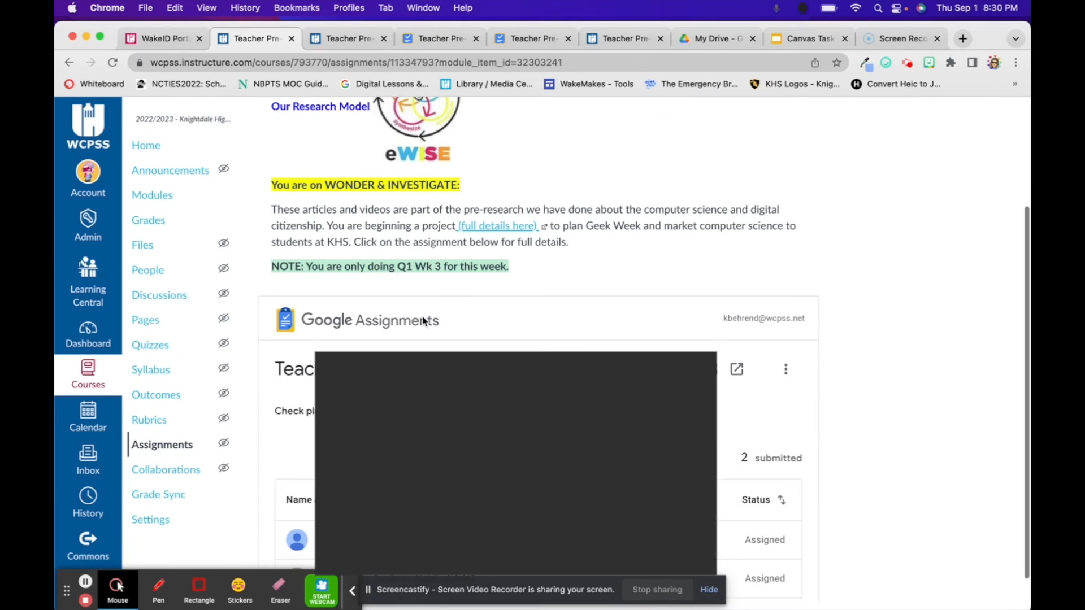
pyautogui.scroll(-1, 424, 321)
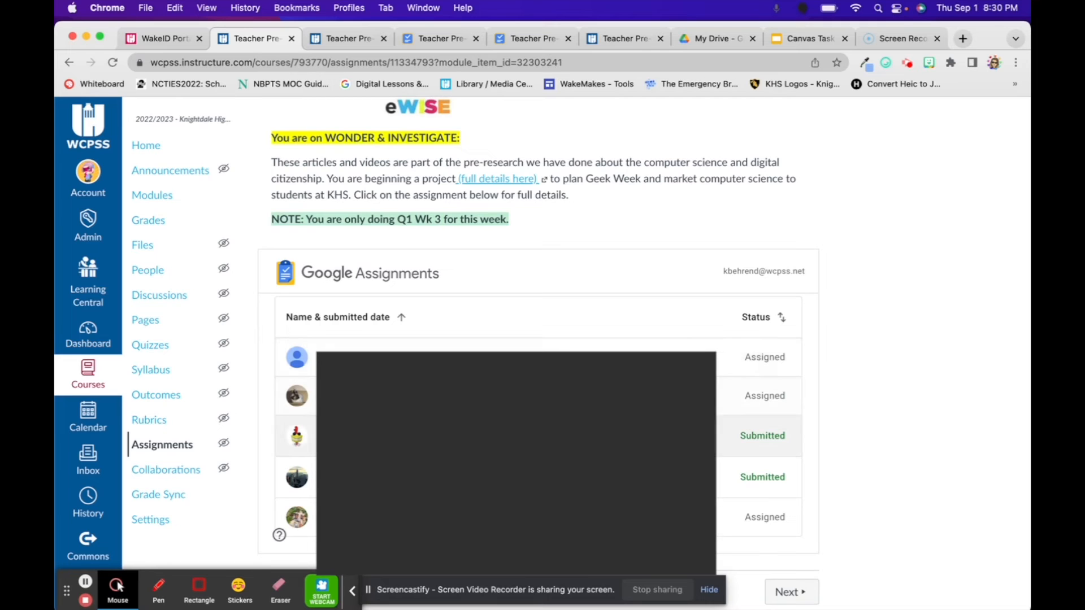
pyautogui.click(513, 421)
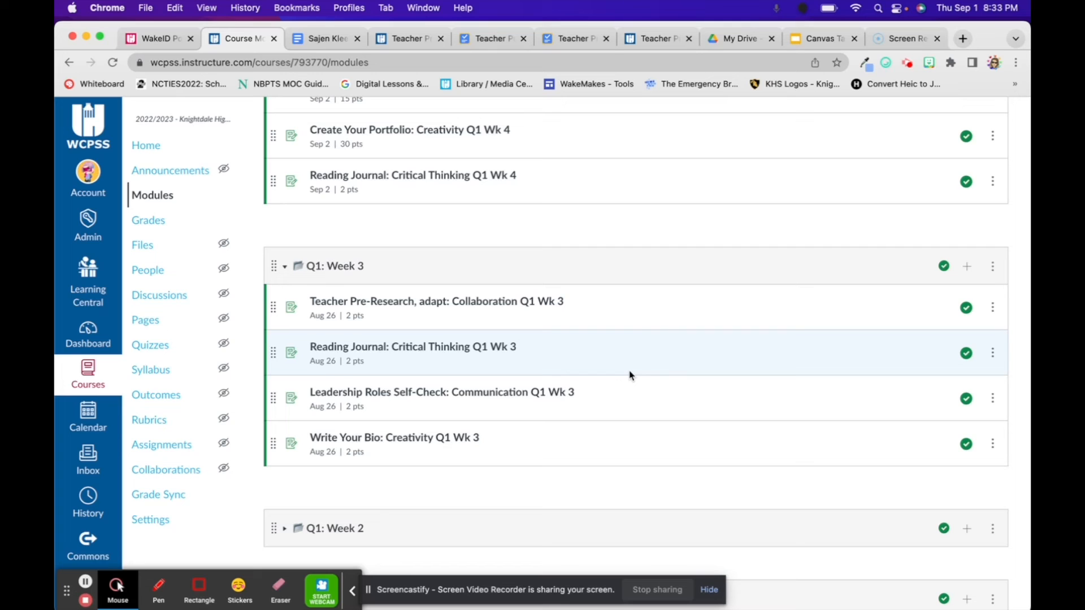
# Show the available actions for Teacher Pre-Research, adapt: Collaboration Q1 Wk 3 in the Q1: Week 3 module.
pyautogui.click(993, 308)
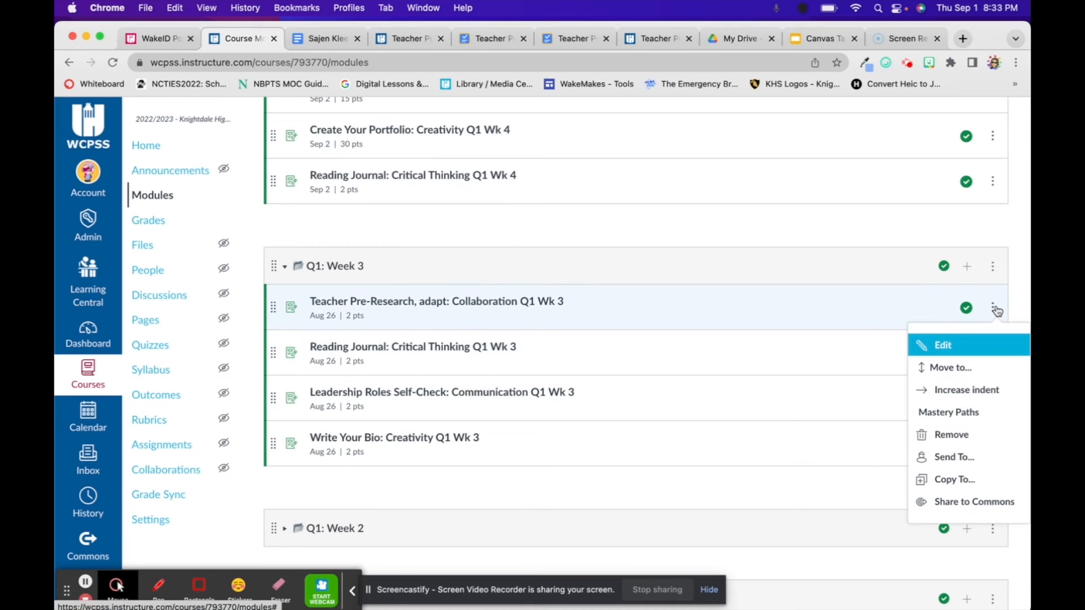